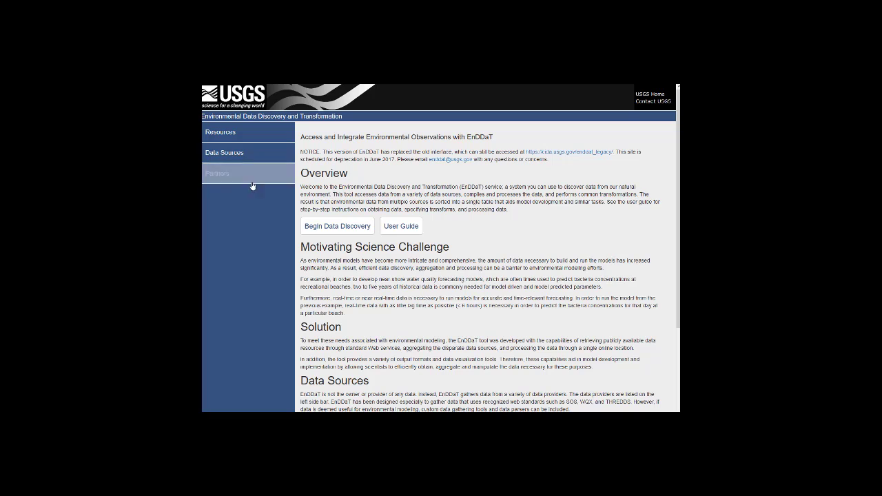
Begin data discovery and describe the area of interest by a site location and radius.
click(324, 228)
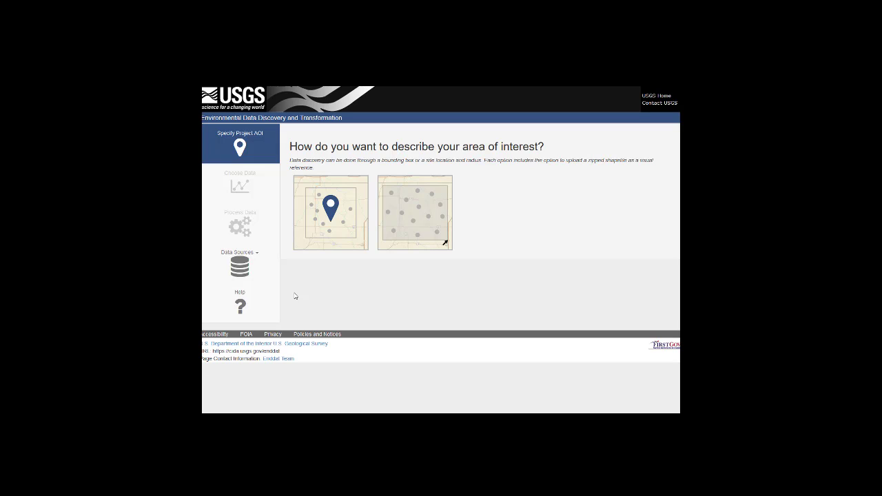
click(326, 230)
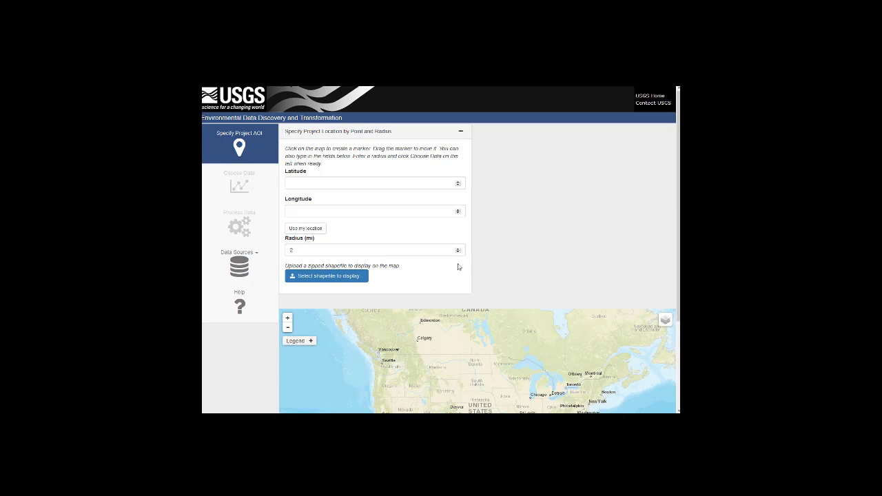
Display the Public Beaches layer on the map and bring the Great Lakes region into closer view.
drag(525, 359, 508, 332)
click(421, 186)
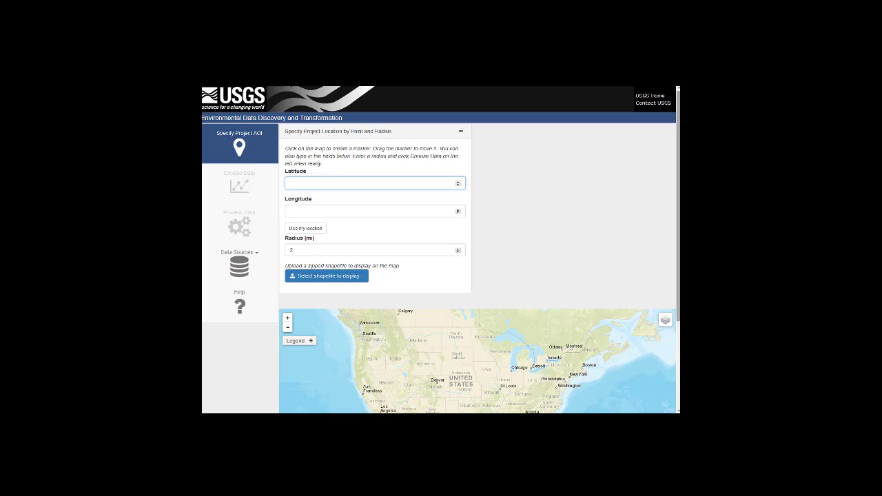
drag(679, 227, 677, 286)
mouse_move(668, 244)
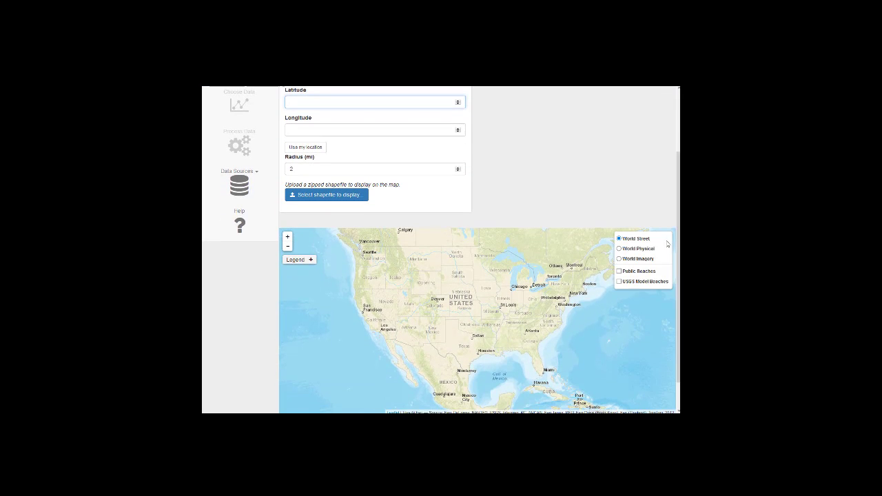
click(620, 272)
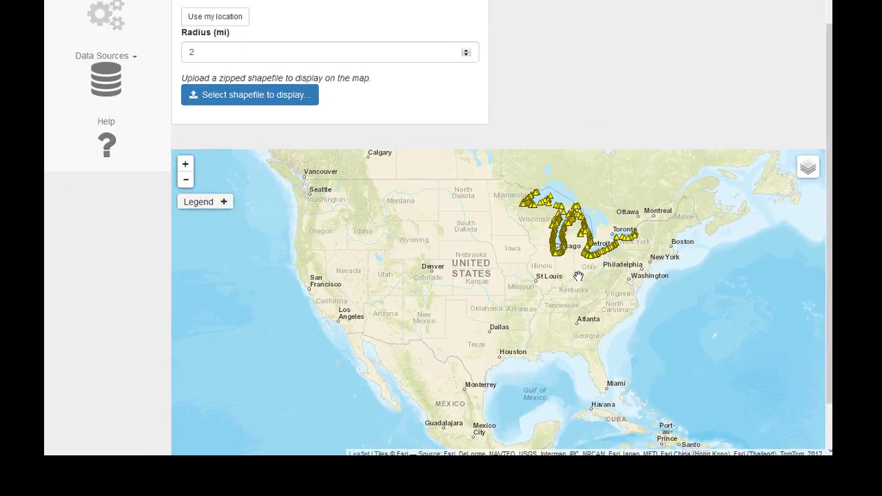
scroll(569, 272, up, 2)
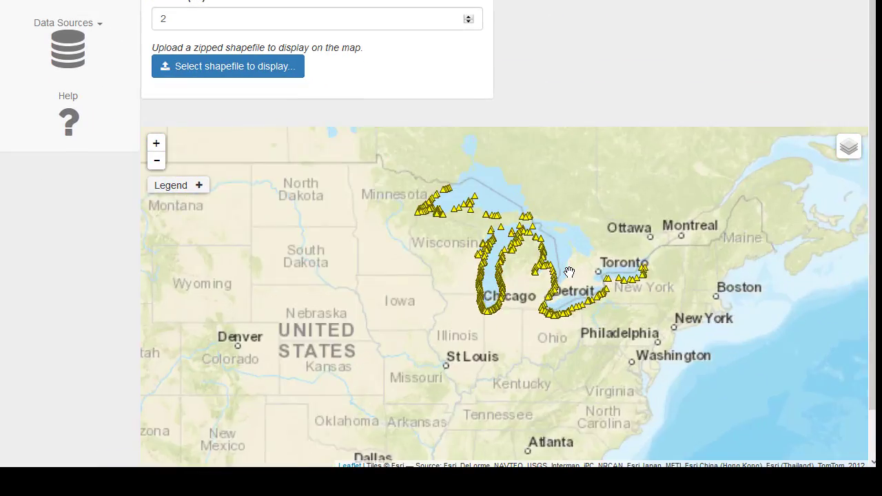
drag(474, 279, 523, 346)
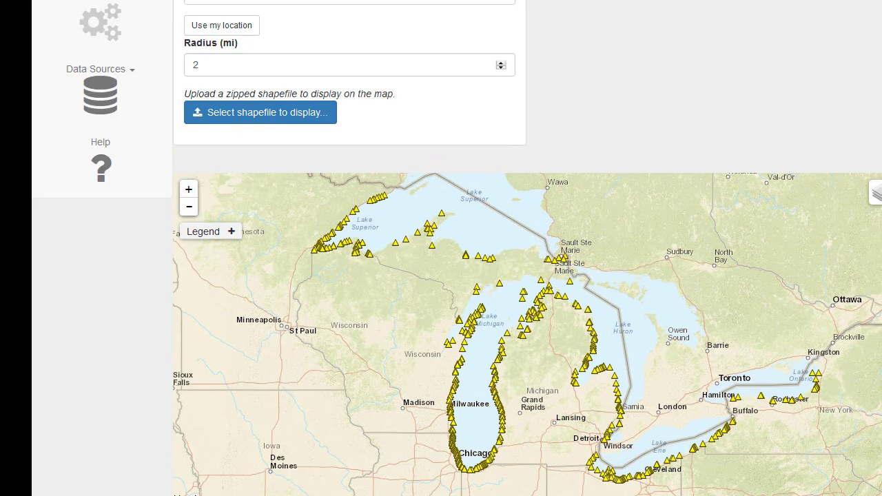
Set the project location to latitude 43.0550873681203 and longitude -87.8799991607502.
click(469, 113)
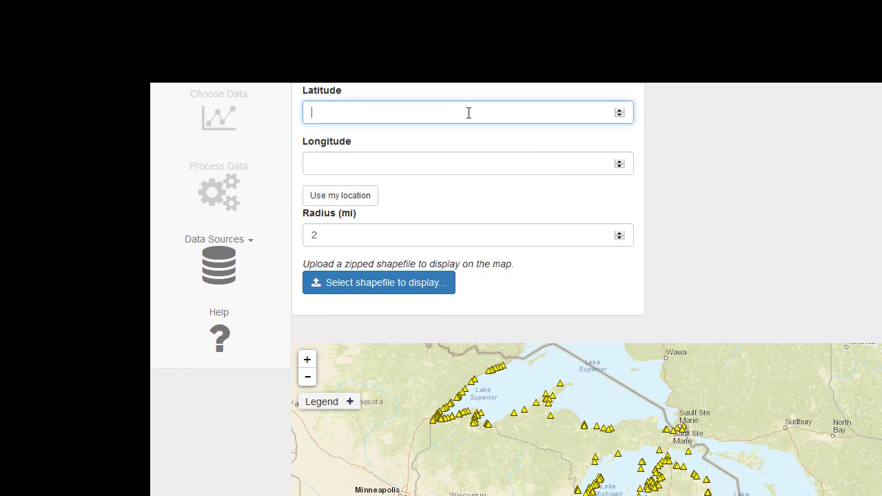
text(43.0550873681203)
key(alt+Tab)
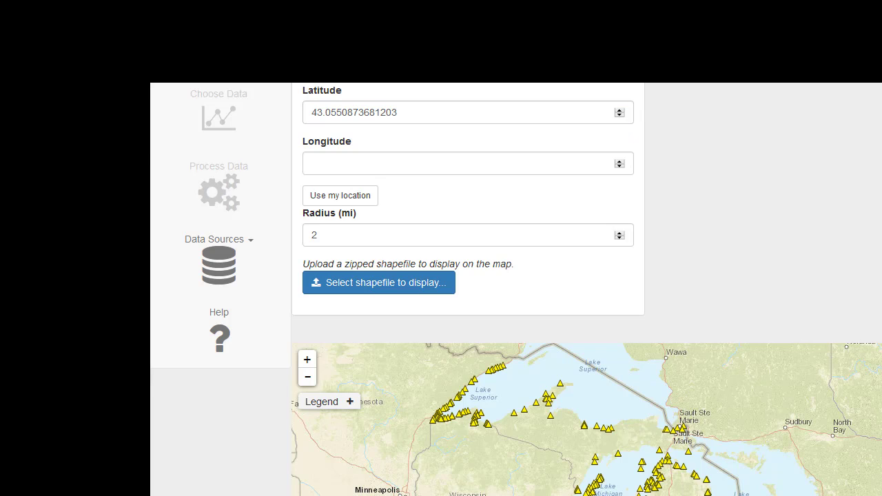
click(400, 168)
text(-87.8799991607502)
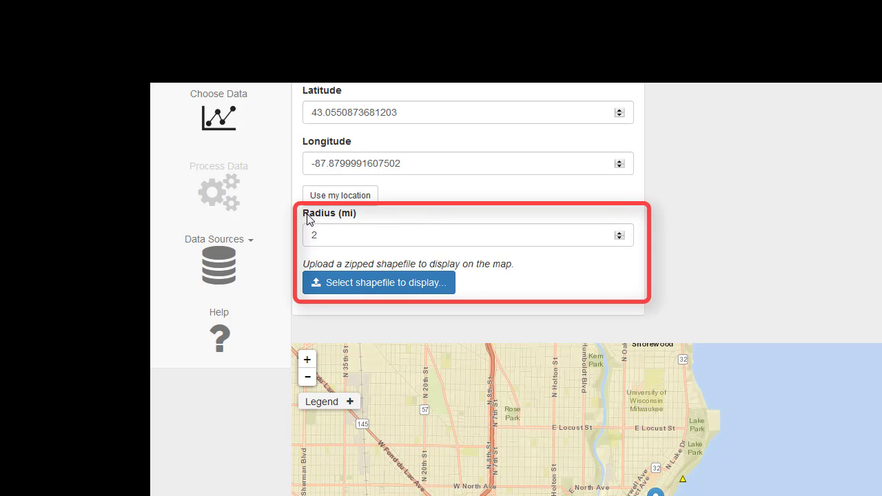
click(335, 237)
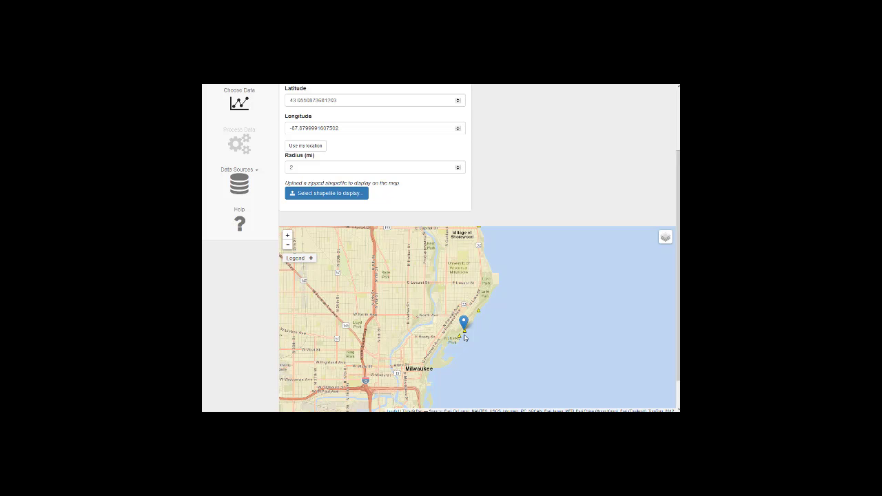
Proceed to choosing data with the workflow that selects from available variables one site at a time.
click(242, 102)
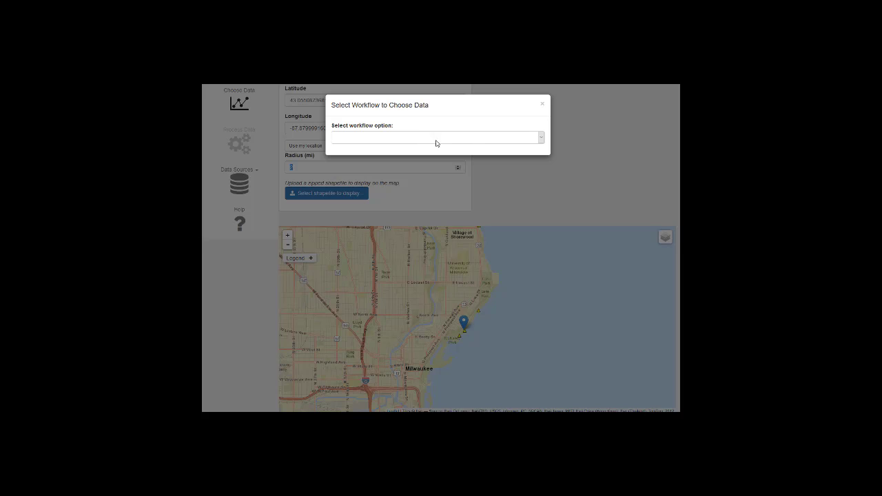
click(536, 142)
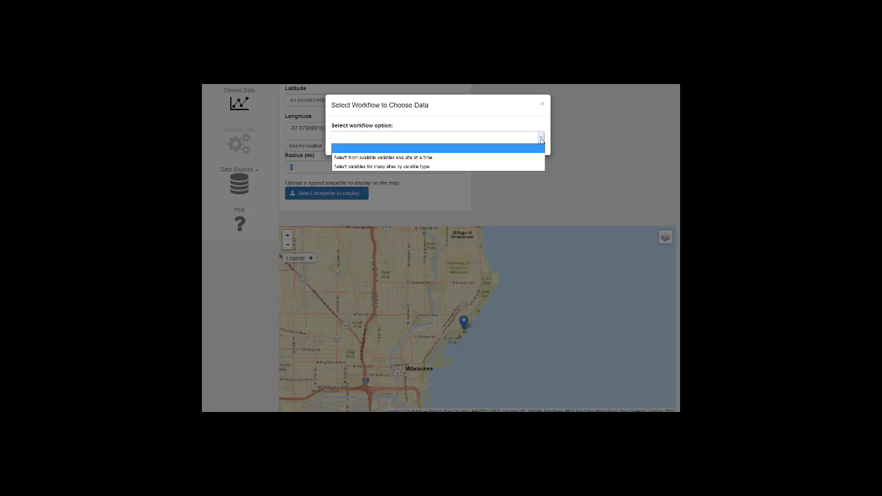
click(421, 162)
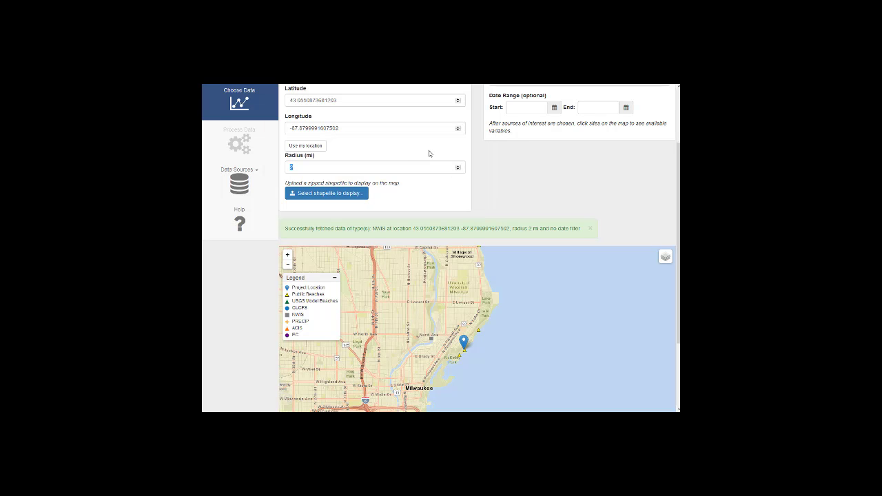
Add the Great Lakes Coastal Forecasting System for Lake Michigan as a data source.
scroll(523, 135, up, 3)
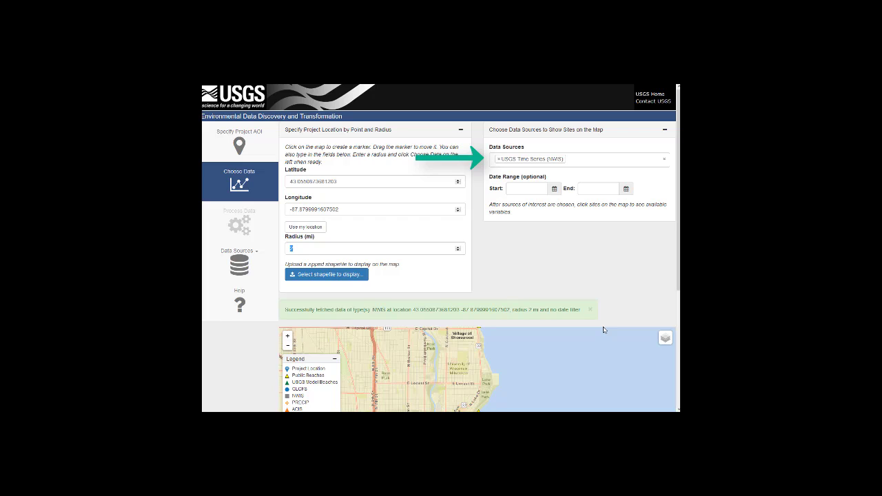
click(577, 160)
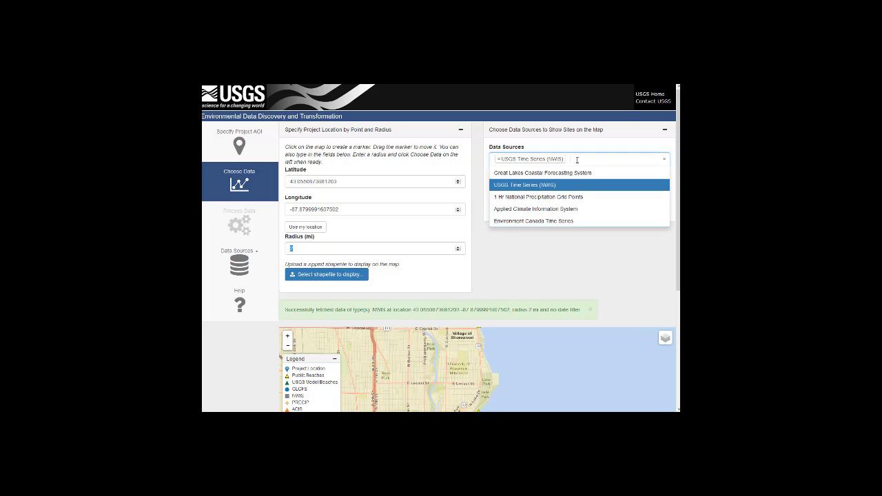
click(555, 175)
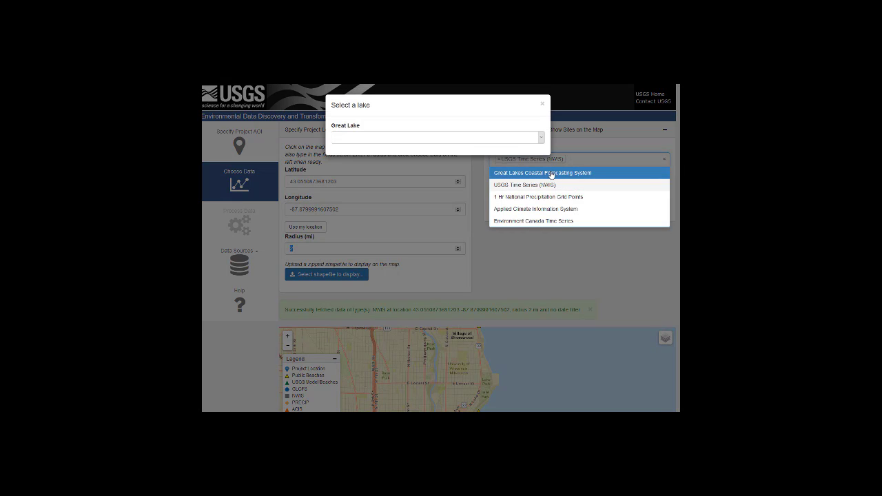
click(537, 138)
click(538, 175)
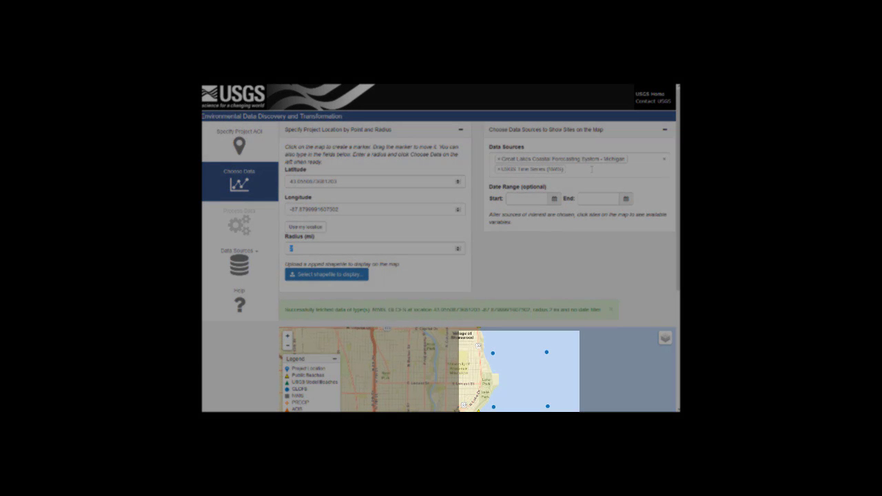
Add the Applied Climate Information System and 1 Hr National Precipitation Grid Points as data sources.
click(590, 171)
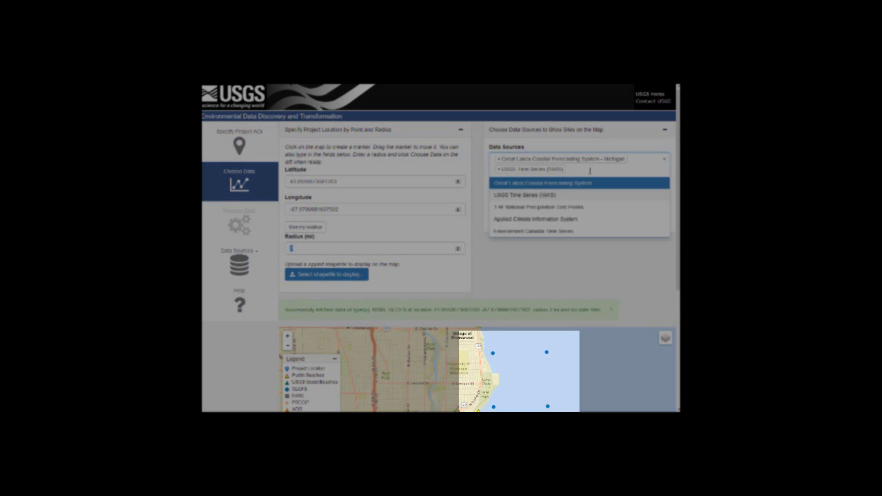
click(573, 219)
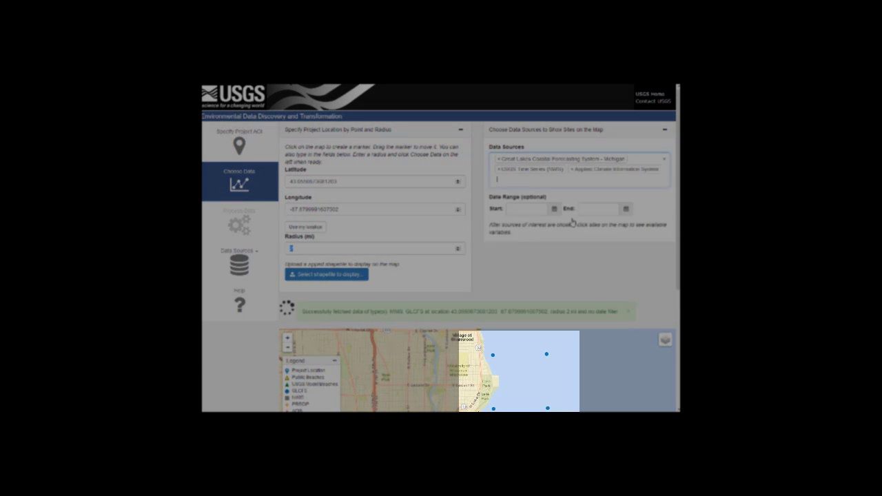
click(564, 182)
click(553, 218)
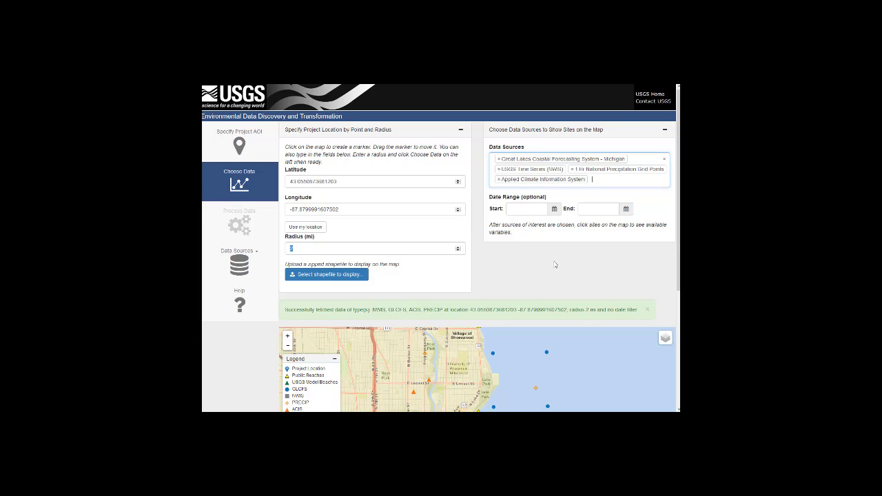
Show the data overview of the GLCFS point just offshore of the project location and re-expand the data source settings.
drag(678, 231, 673, 316)
click(494, 273)
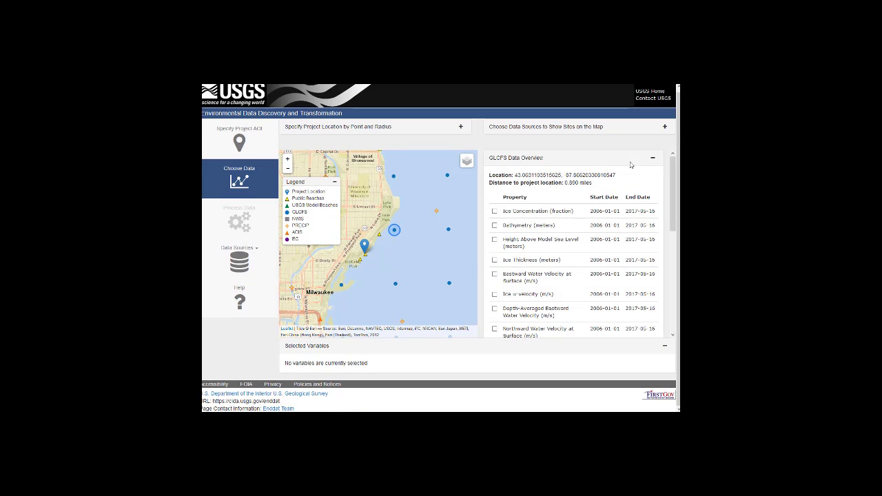
click(665, 127)
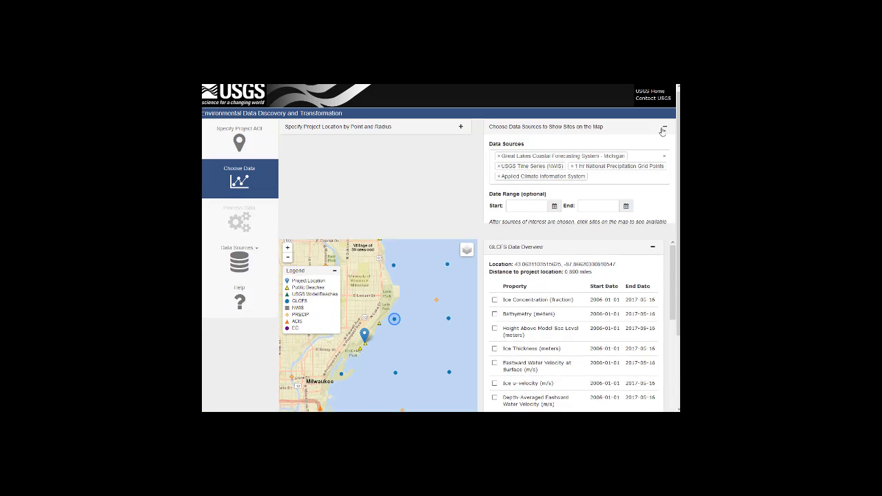
click(554, 207)
click(555, 208)
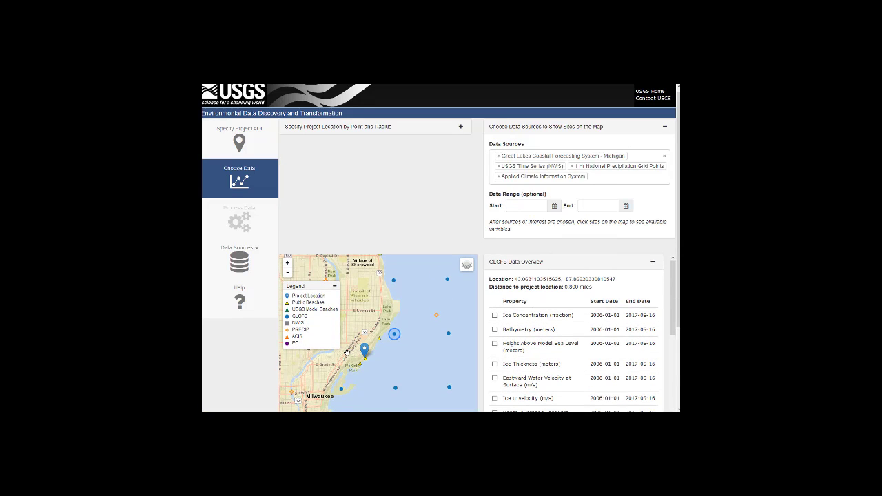
Examine the available date range for daily mean discharge at the NWIS site on the Milwaukee River.
drag(333, 352, 380, 361)
click(379, 359)
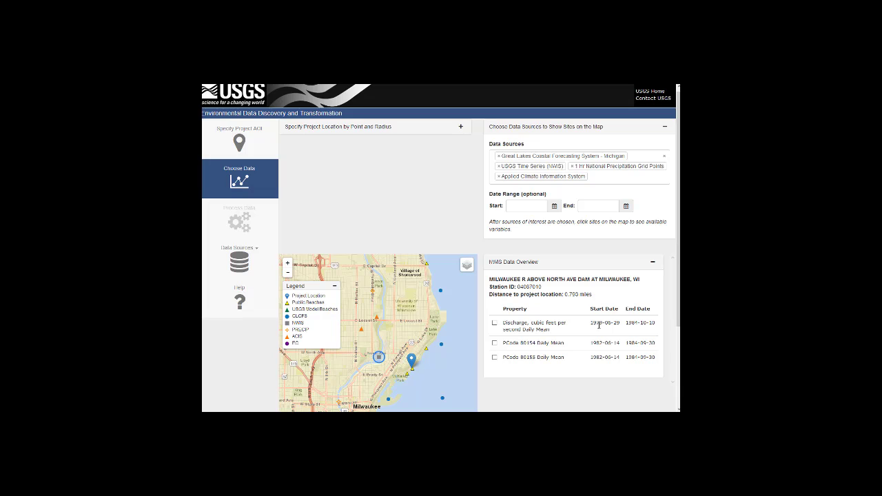
drag(590, 323, 666, 325)
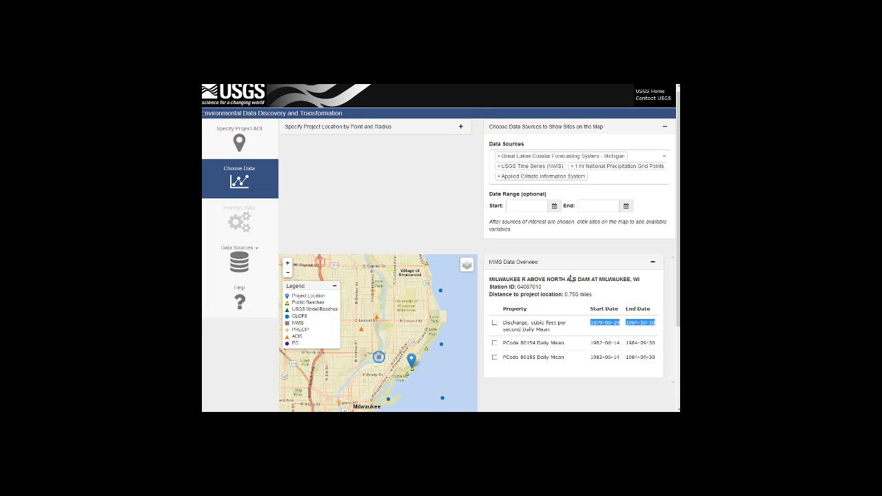
click(514, 206)
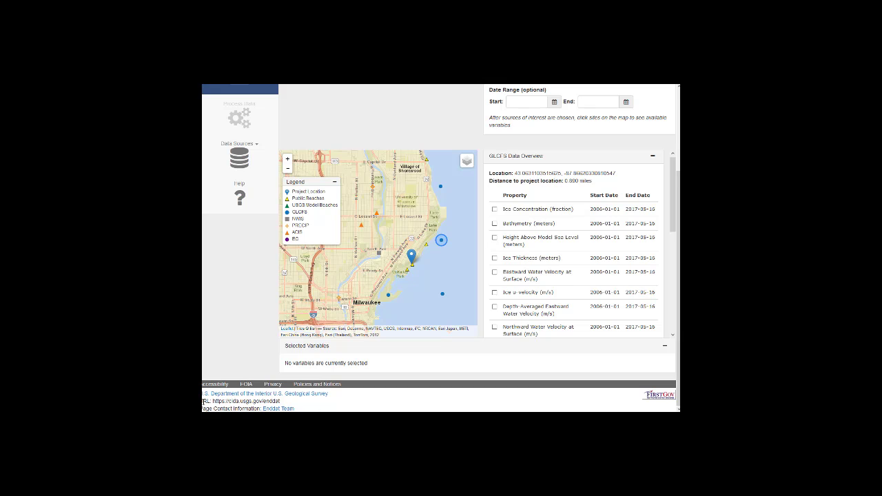
Select the Sea Water Temperature and Air Temperature variables for the GLCFS point nearest the project location.
drag(674, 217, 674, 314)
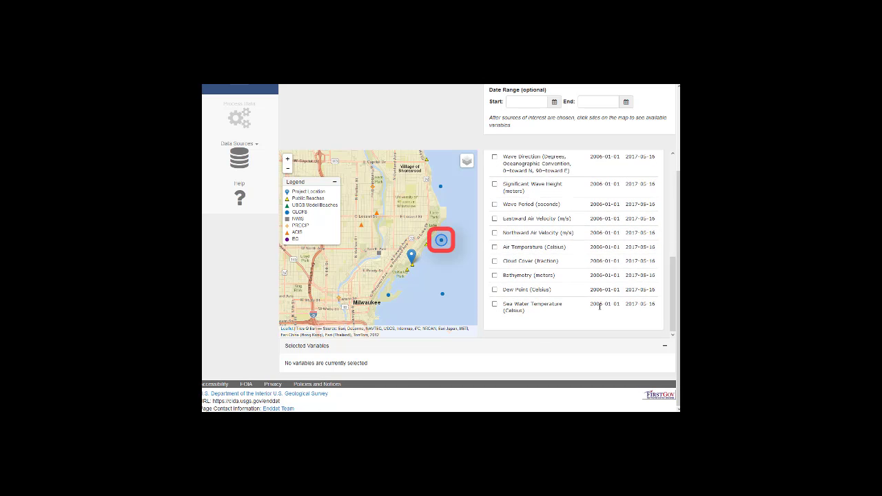
click(495, 304)
click(494, 247)
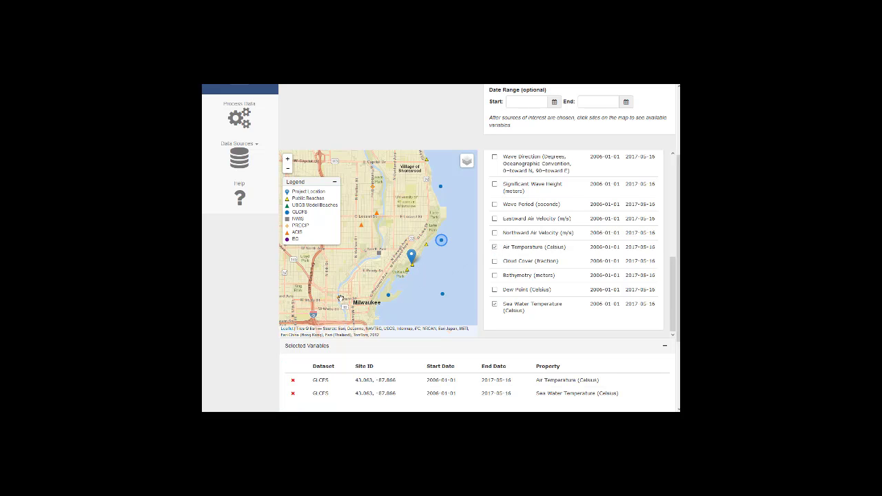
Select the precipitation variable 563:718 for the grid point just west of the Milwaukee label and review the selected variables.
click(338, 298)
click(495, 199)
scroll(398, 347, down, 1)
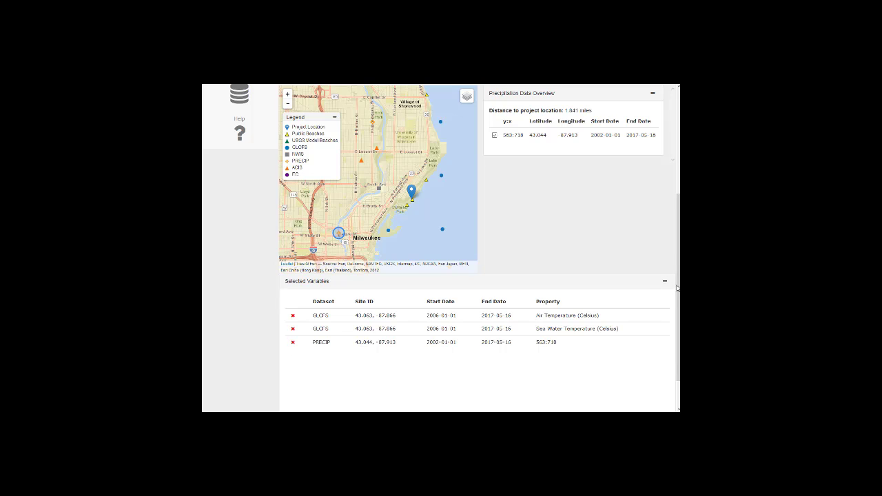
drag(679, 293, 679, 224)
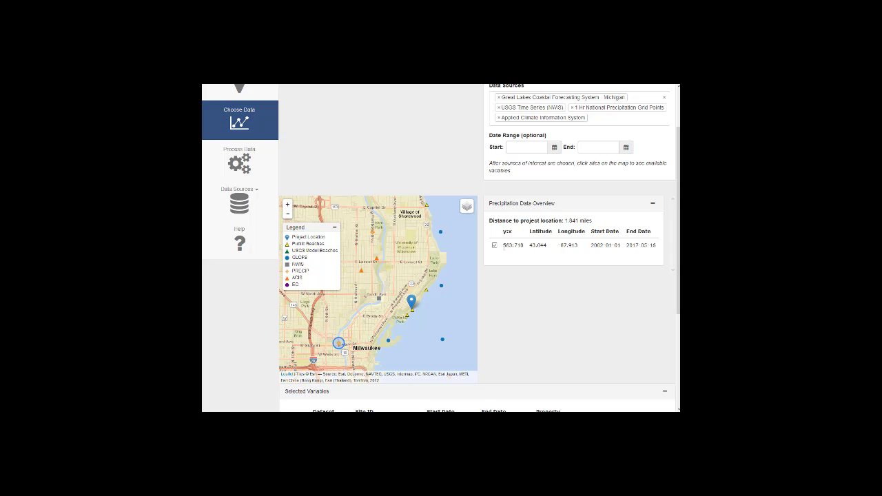
drag(503, 247, 526, 251)
click(502, 262)
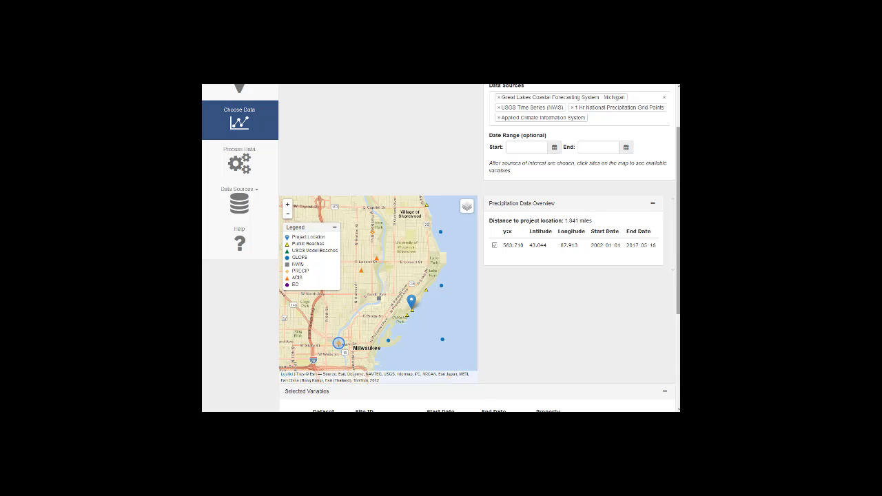
Remove the Applied Climate Information System data source and proceed to processing the selected variables.
drag(679, 257, 677, 244)
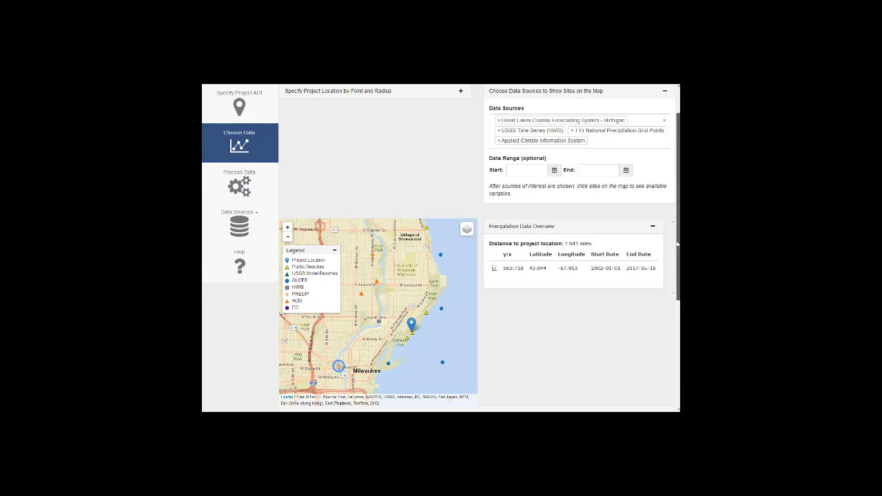
click(579, 143)
click(498, 141)
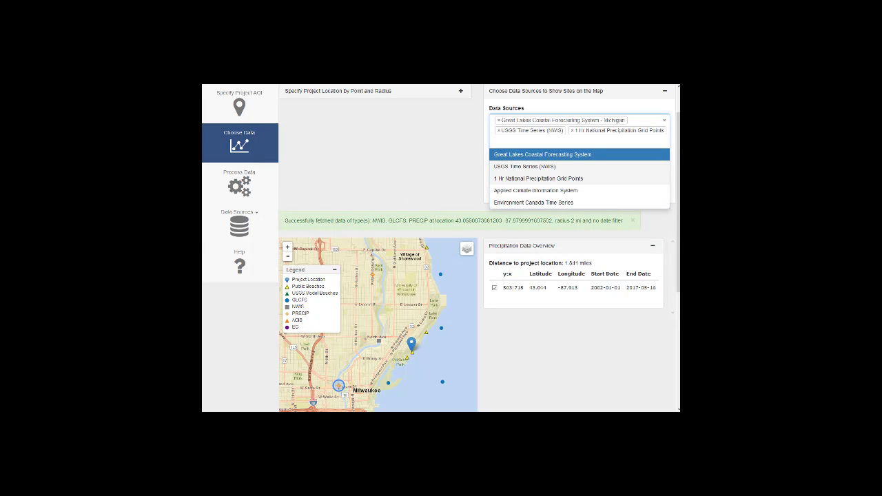
click(244, 192)
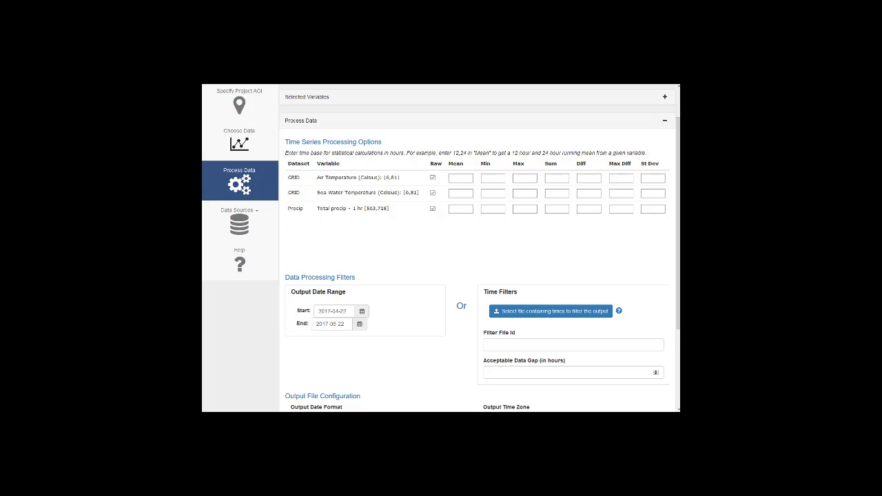
Request a 24-hour maximum for Air Temperature and set the output date range from 2017-01-01 to 2017-05-05.
click(522, 178)
text(24)
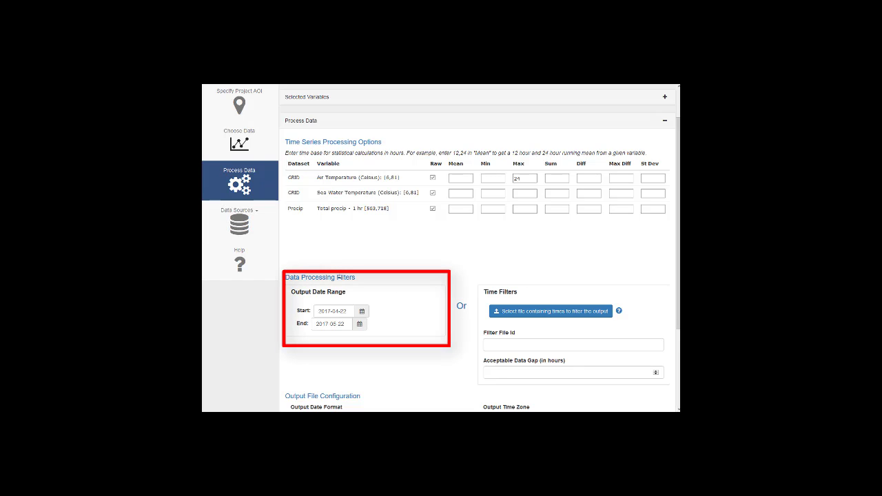
click(362, 312)
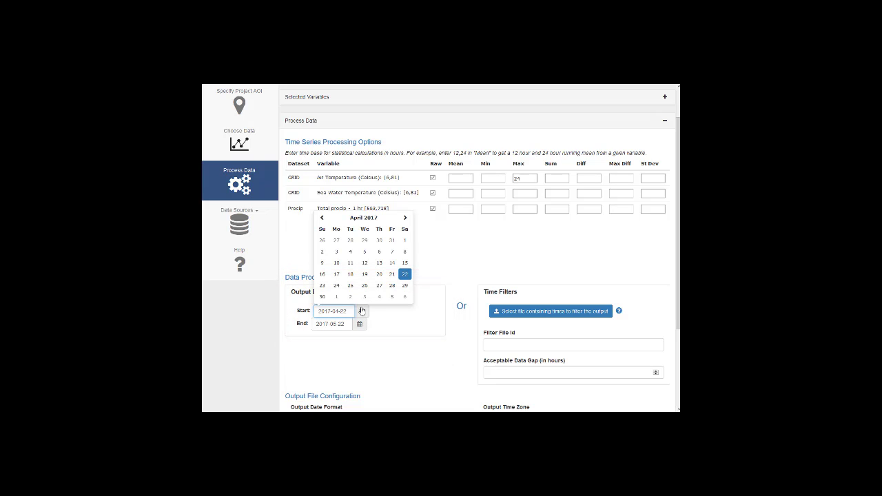
click(322, 219)
click(322, 219)
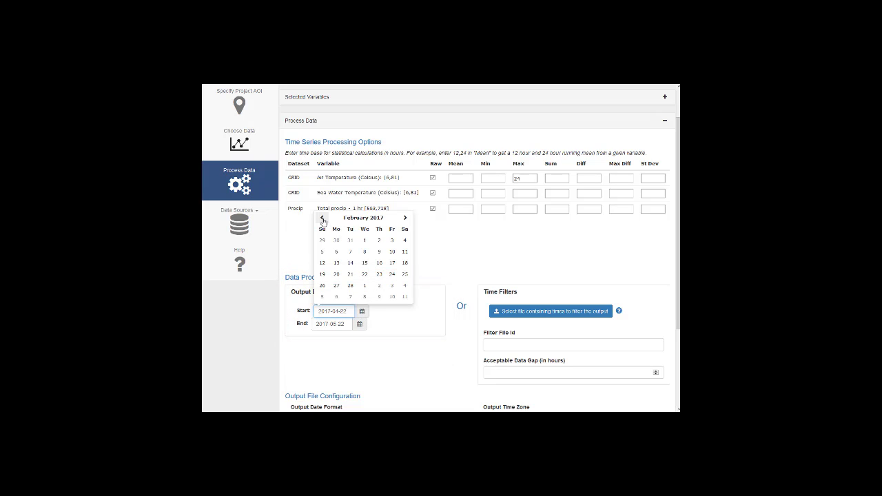
click(322, 218)
click(322, 240)
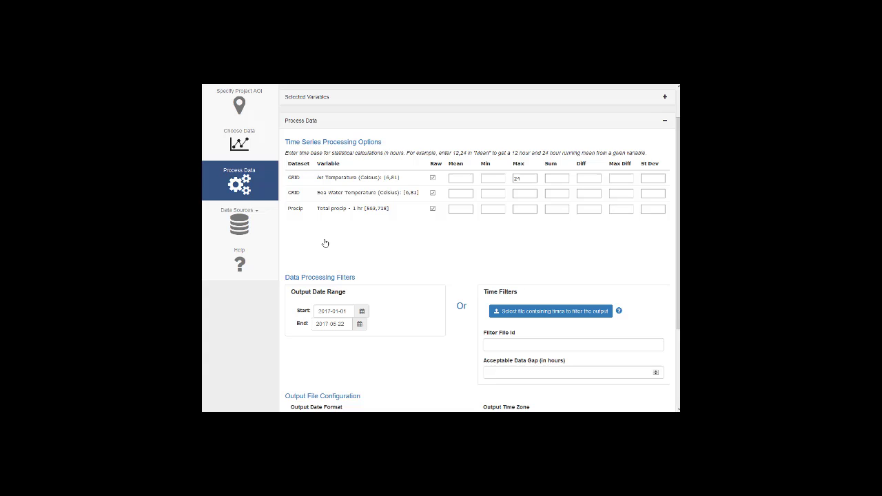
click(357, 326)
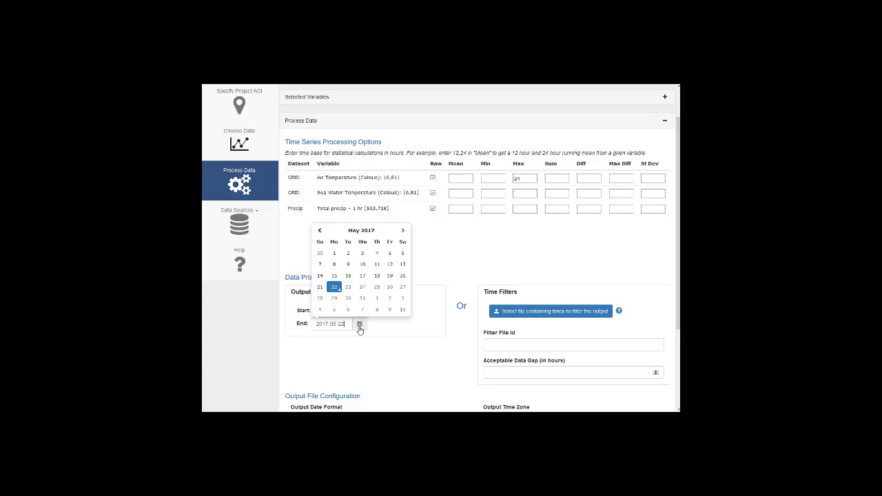
click(390, 257)
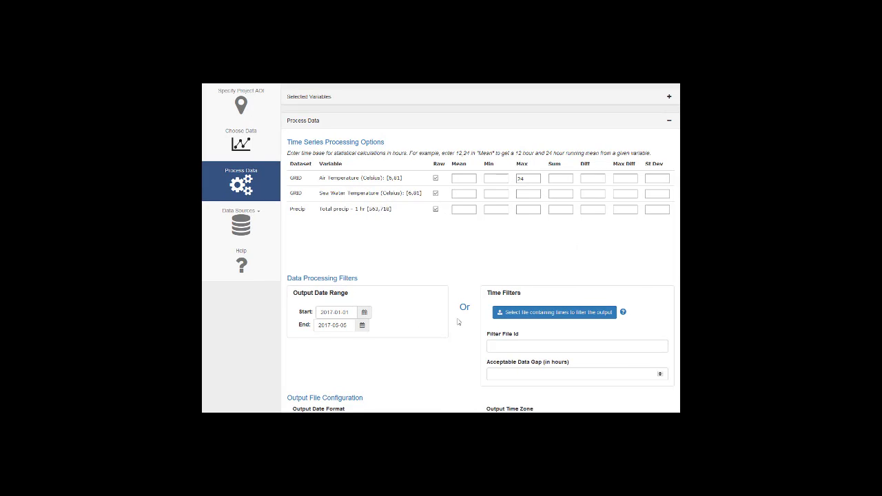
Upload the file 2011_longform as the time filter for the output.
click(506, 315)
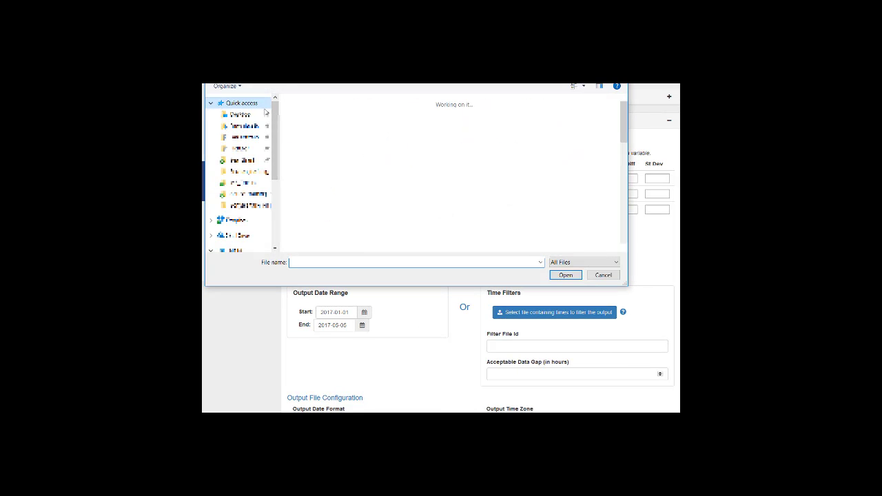
click(331, 234)
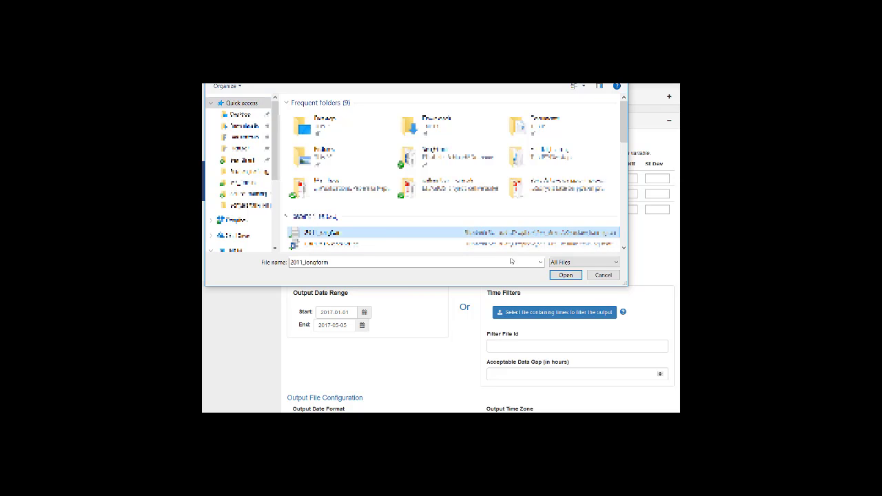
click(565, 275)
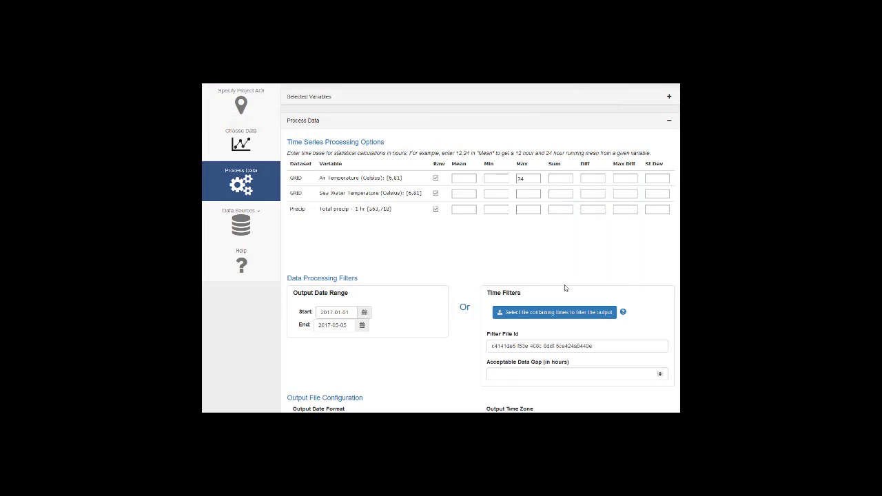
click(596, 346)
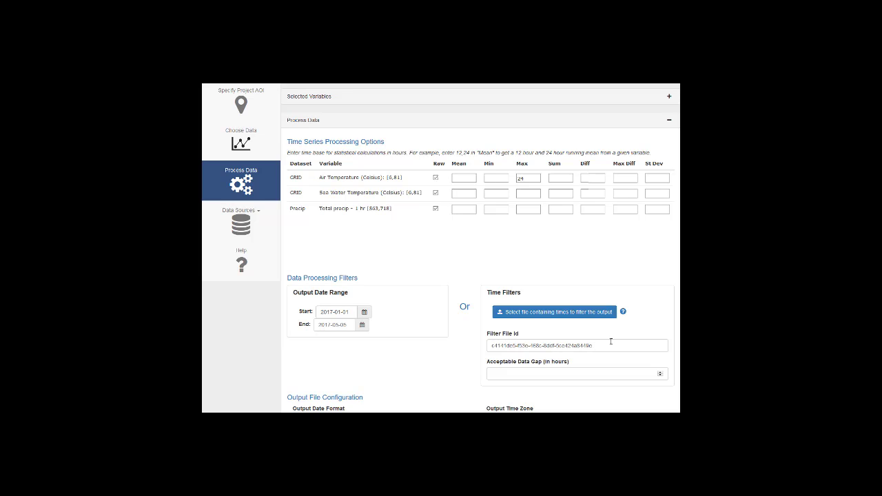
Show the data processing URL and set the output file format to Comma Delimited Text.
scroll(578, 345, down, 2)
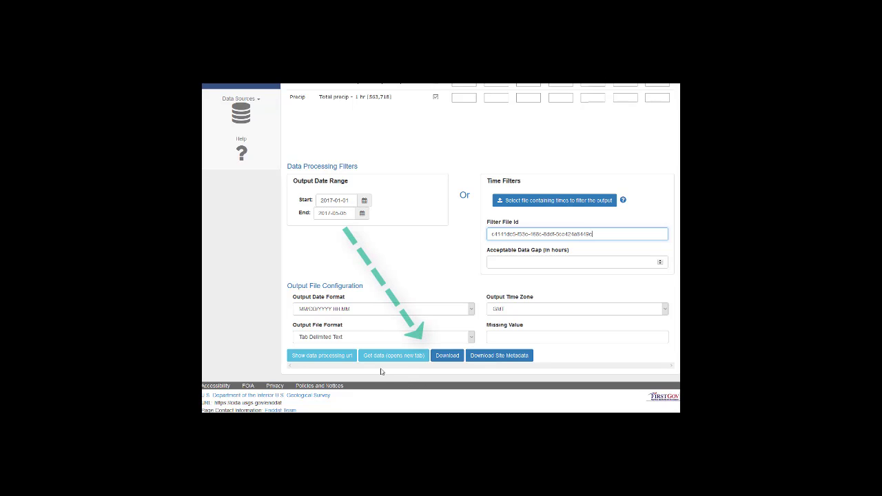
click(346, 362)
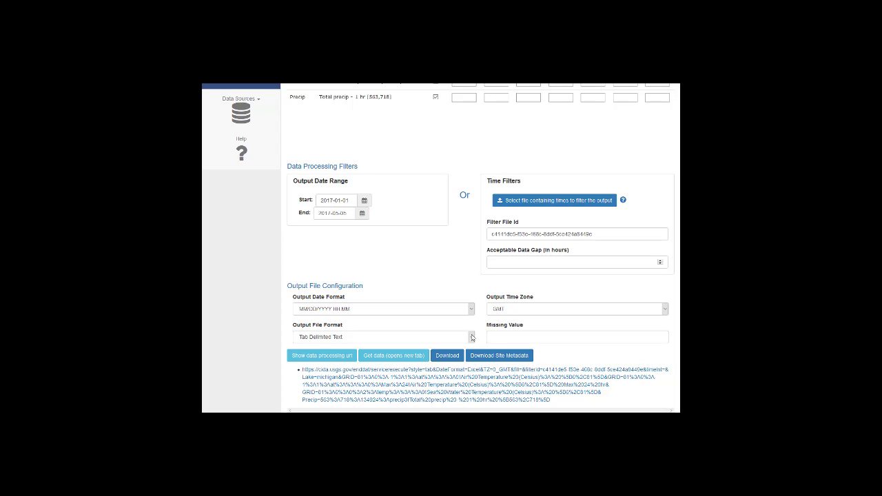
click(475, 337)
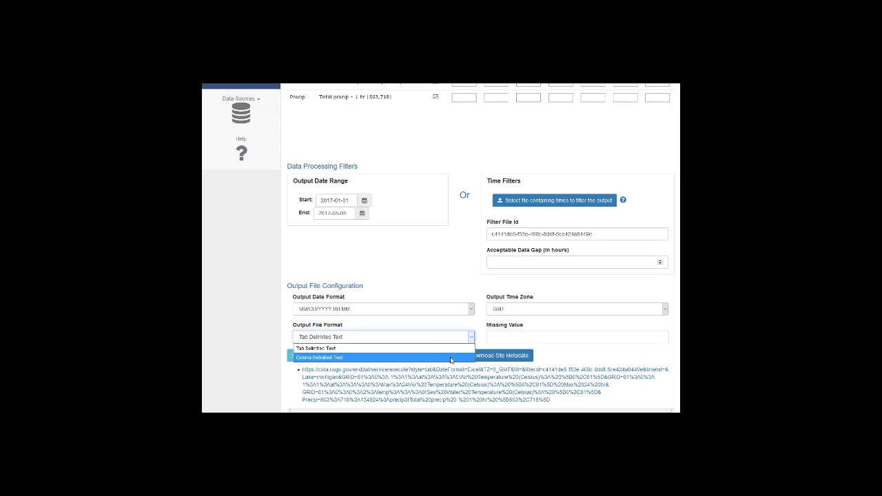
click(451, 359)
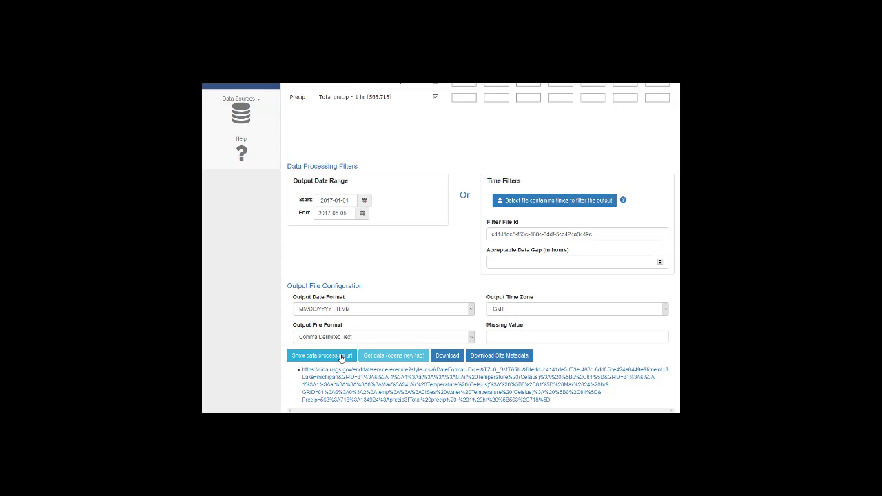
Show the data processing URL for the comma-delimited output and get the processed data in a new tab.
click(341, 358)
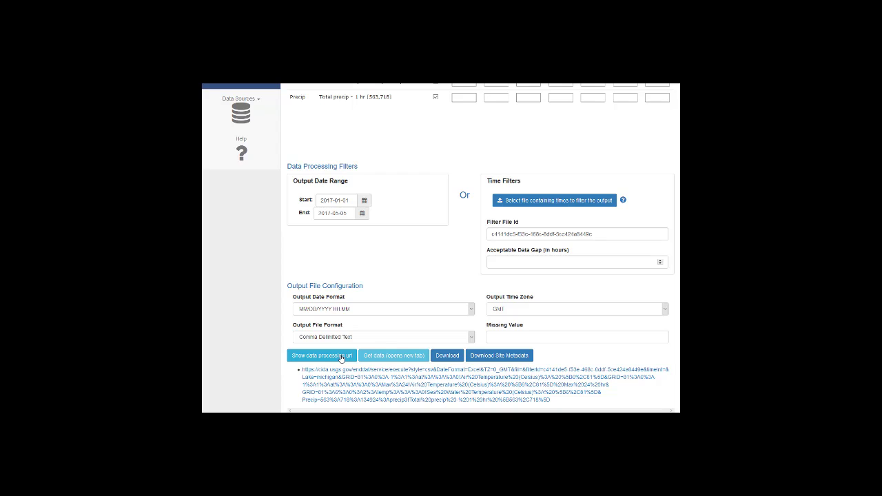
click(387, 360)
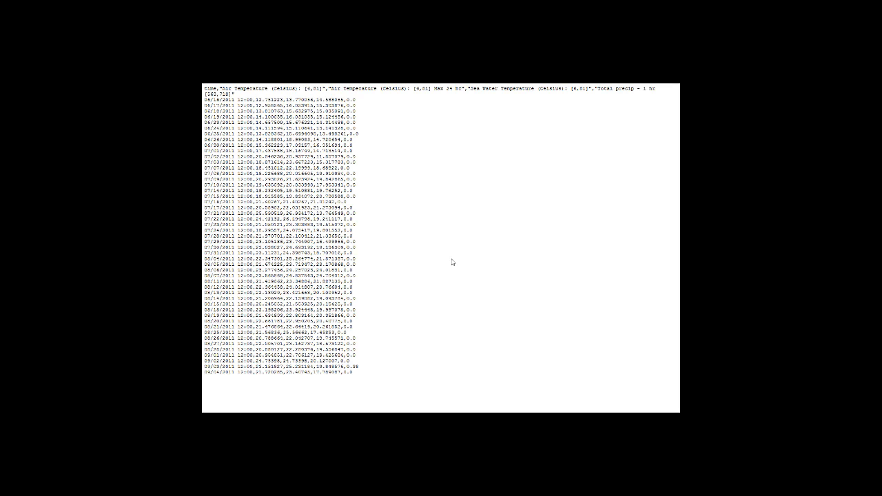